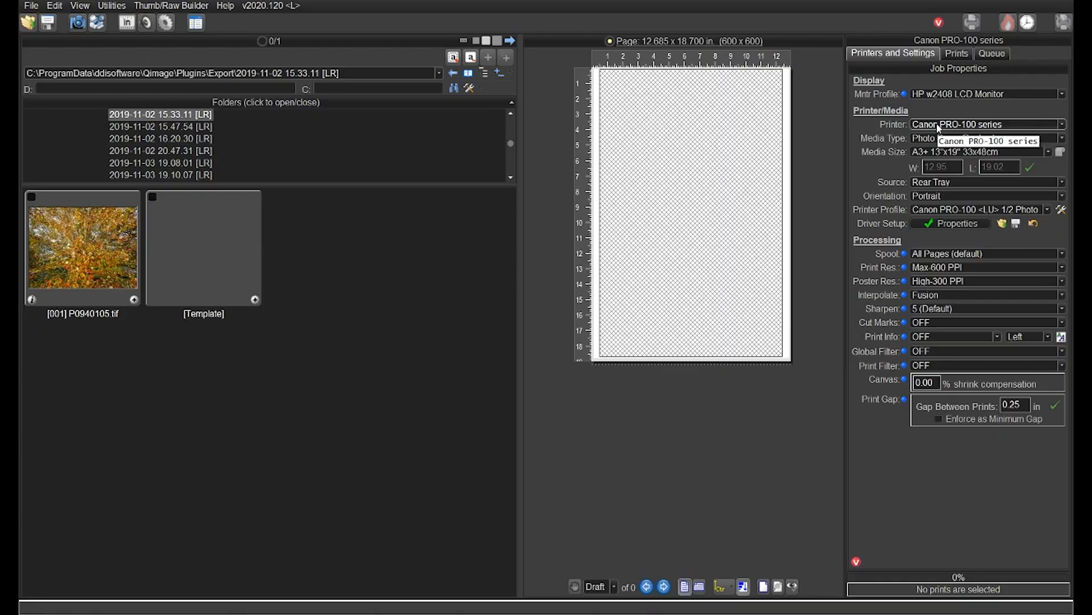
Step: Review the available printers and the printer profile options for the Canon PRO-100 series without changing either setting
left_click(939, 125)
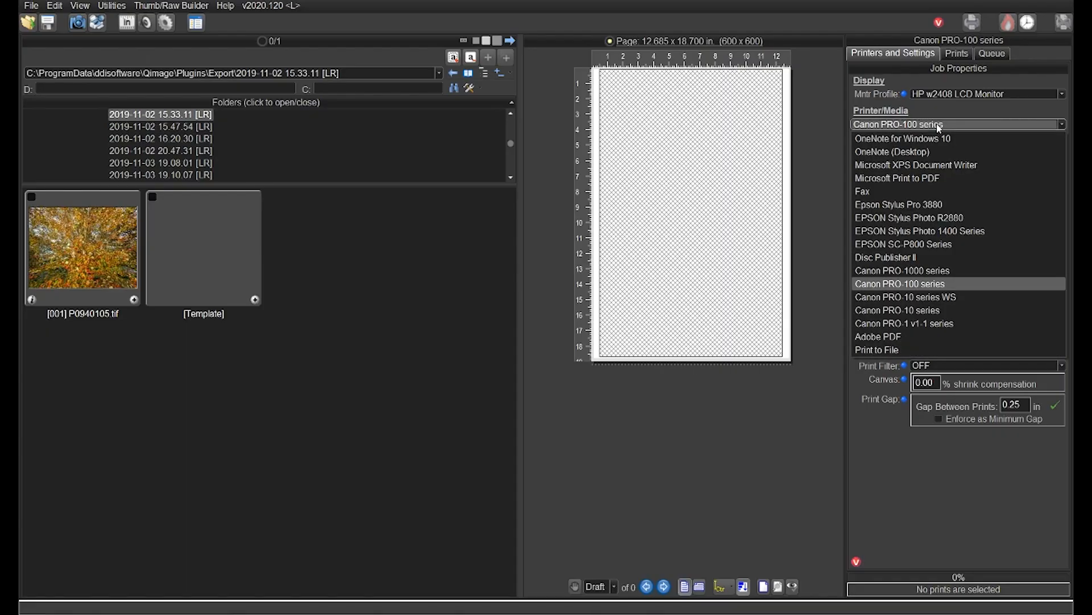
left_click(939, 127)
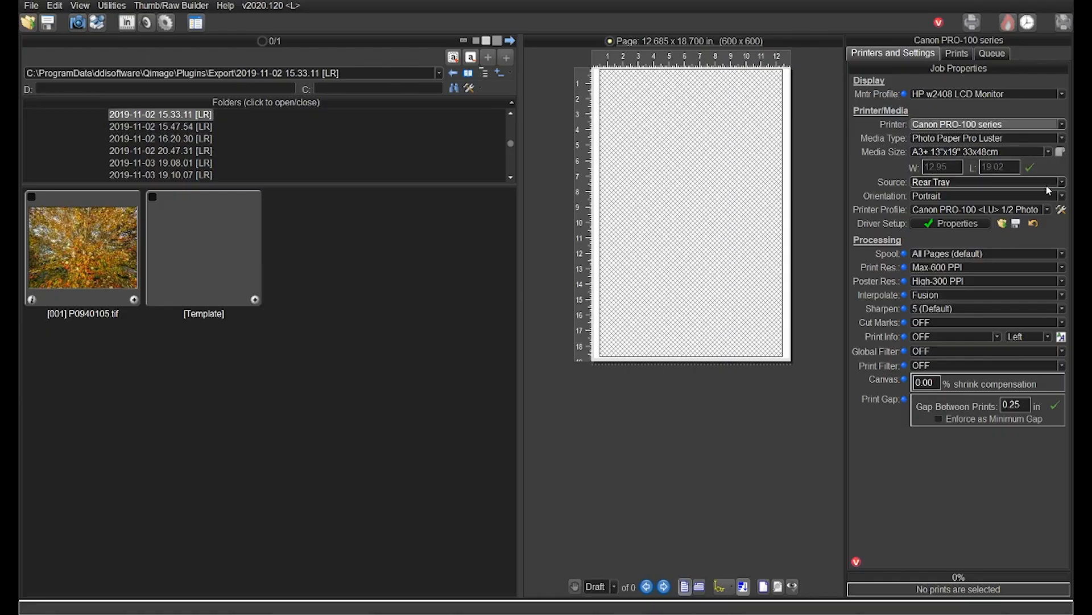
left_click(1049, 212)
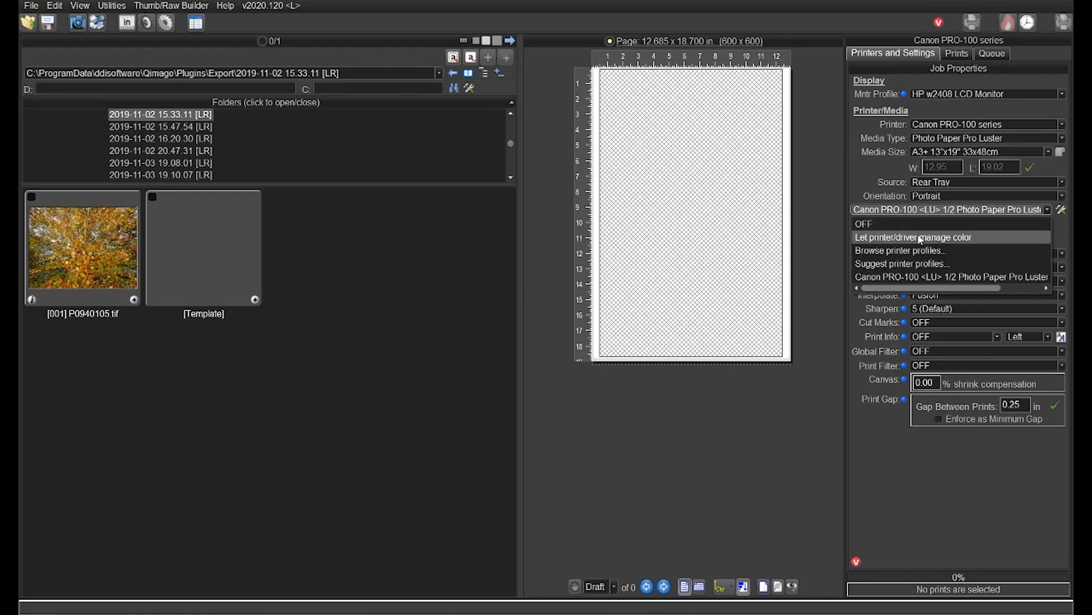
left_click(1049, 212)
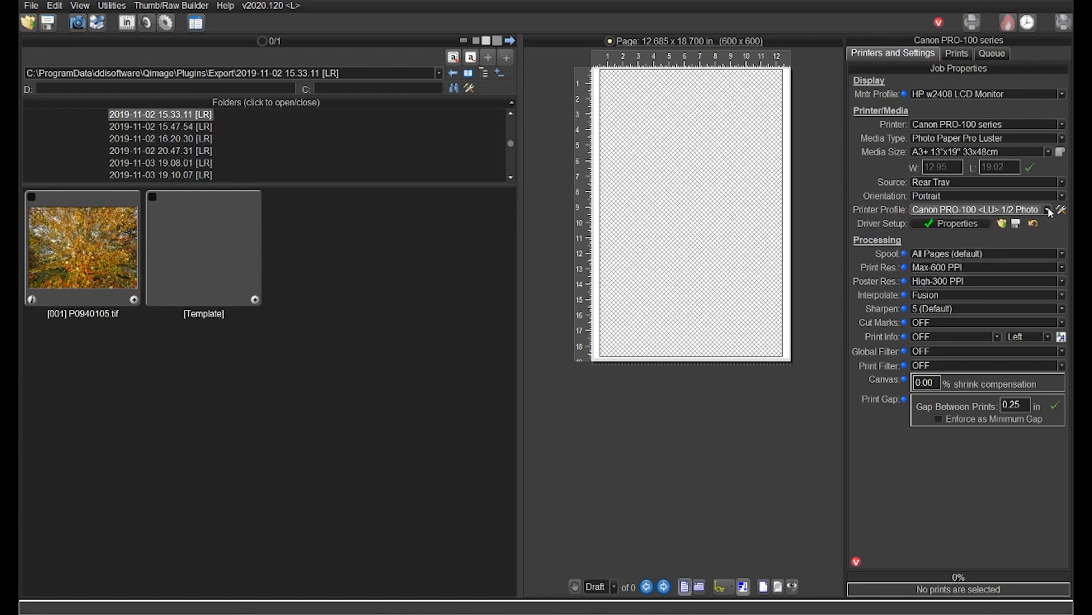
left_click(1049, 212)
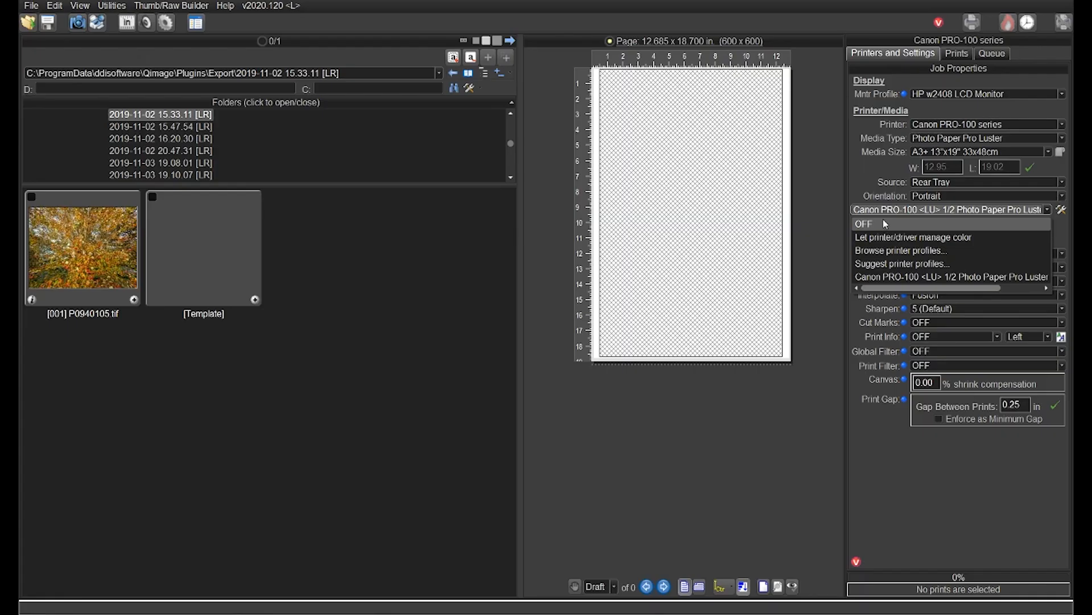
left_click(305, 198)
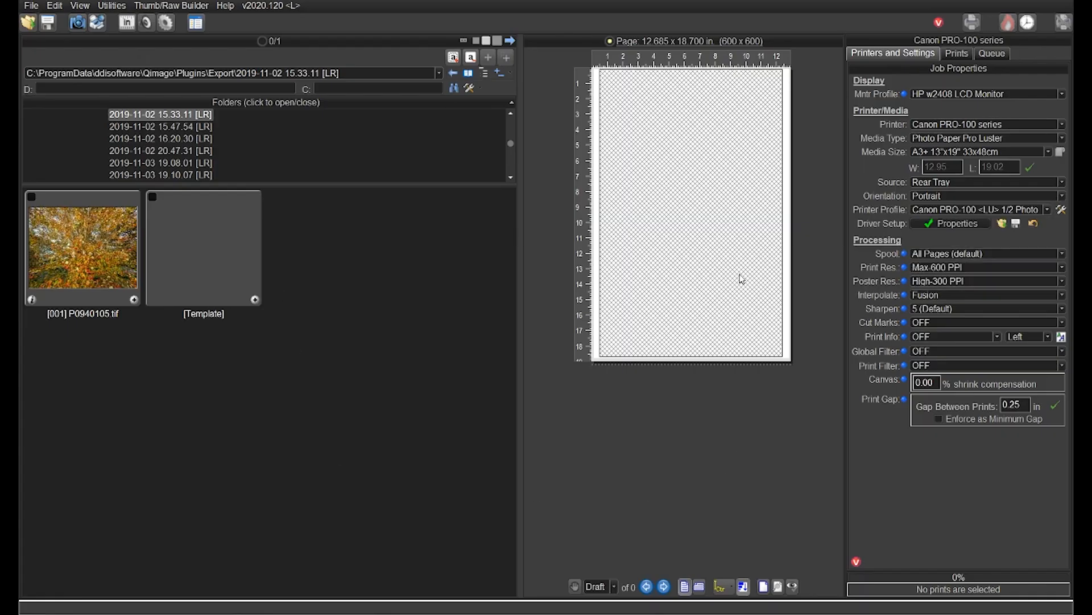
left_click(982, 210)
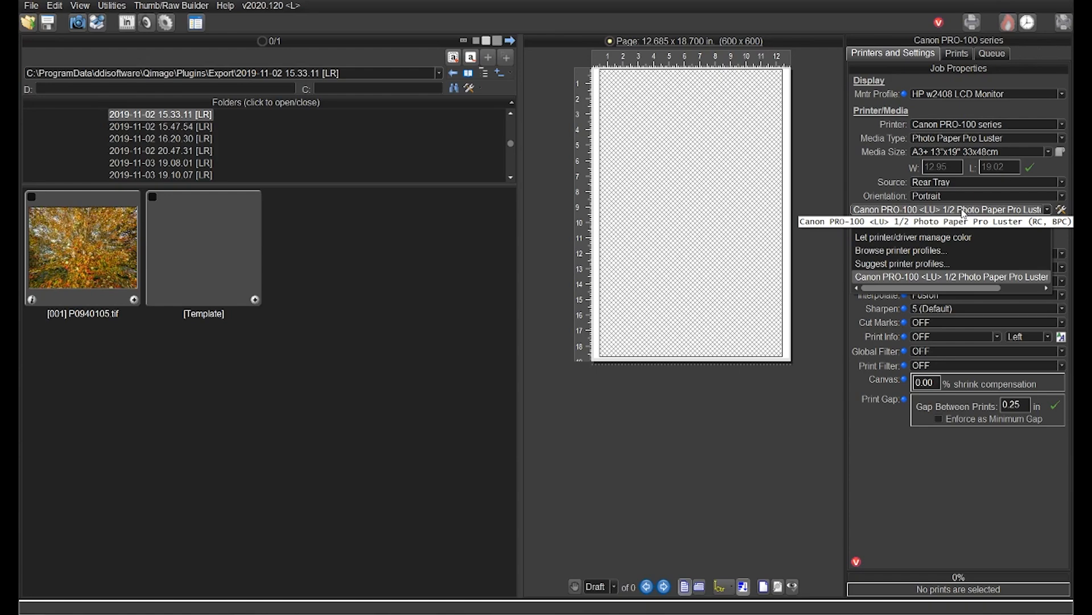
left_click(964, 213)
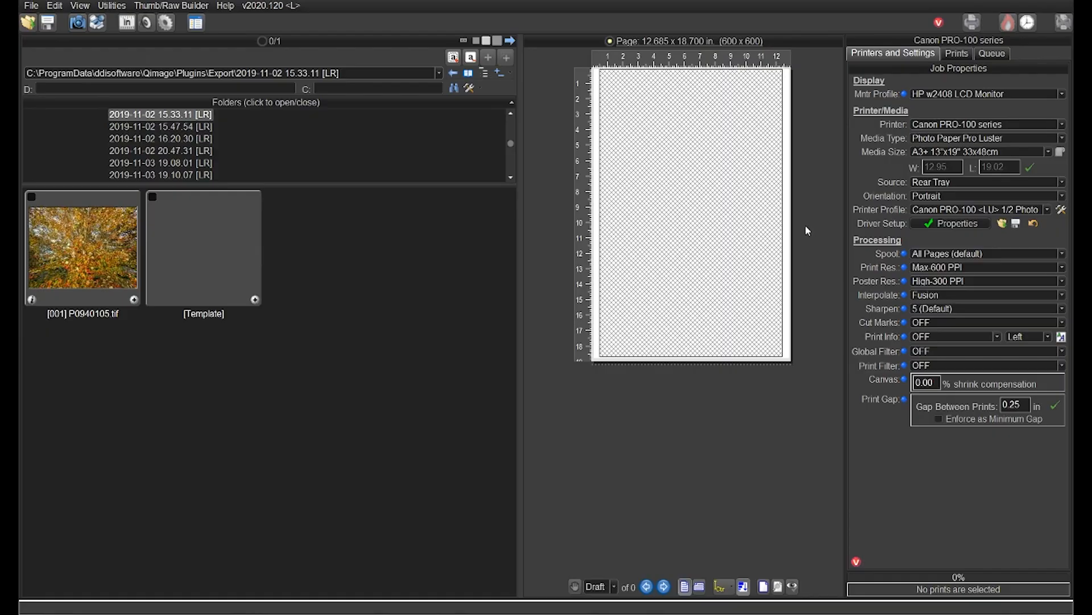
Step: Set the printer profile to Let printer/driver manage color
left_click(944, 209)
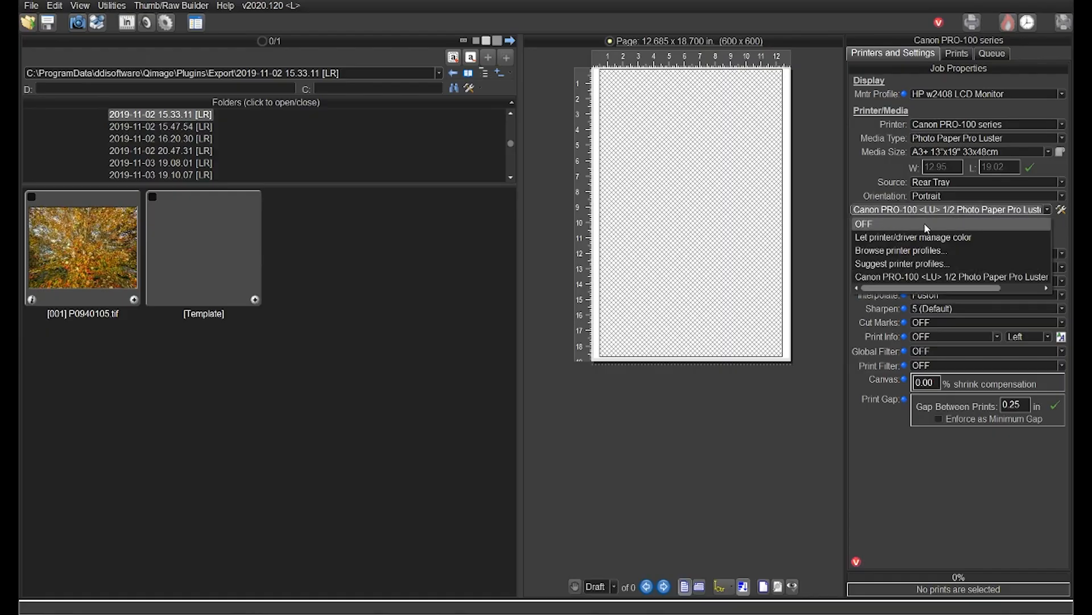
left_click(911, 242)
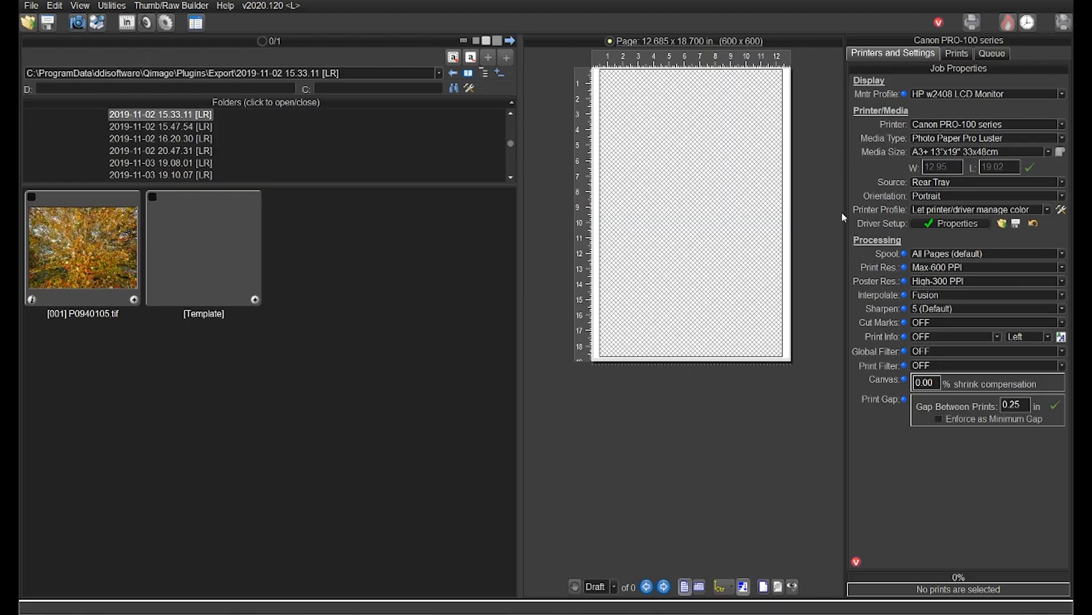
Step: Look through the installed ICC printer profiles and close Color Management without choosing one
left_click(1048, 210)
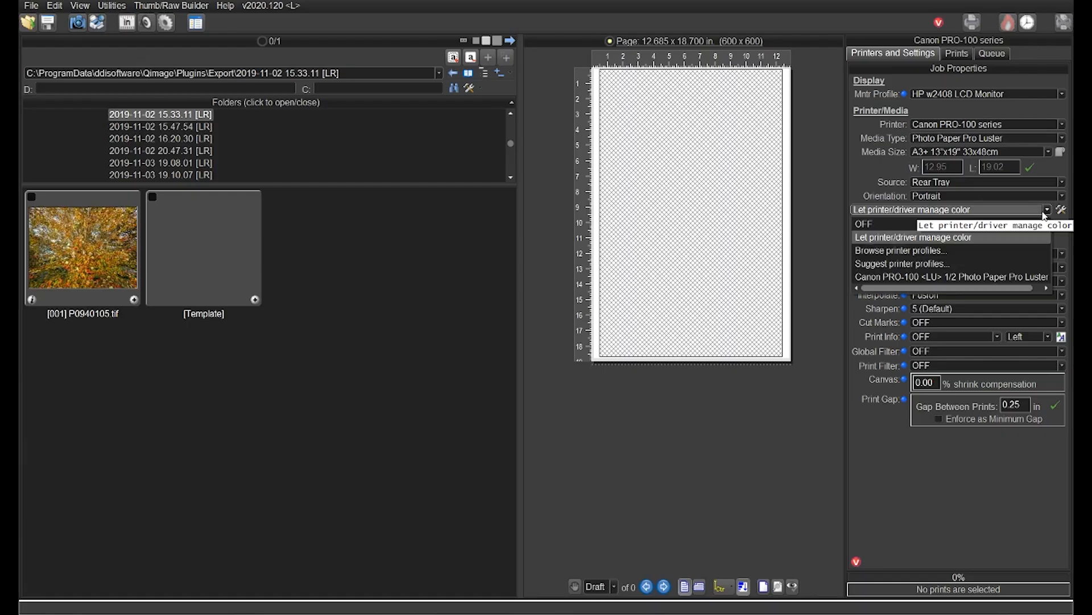
left_click(932, 253)
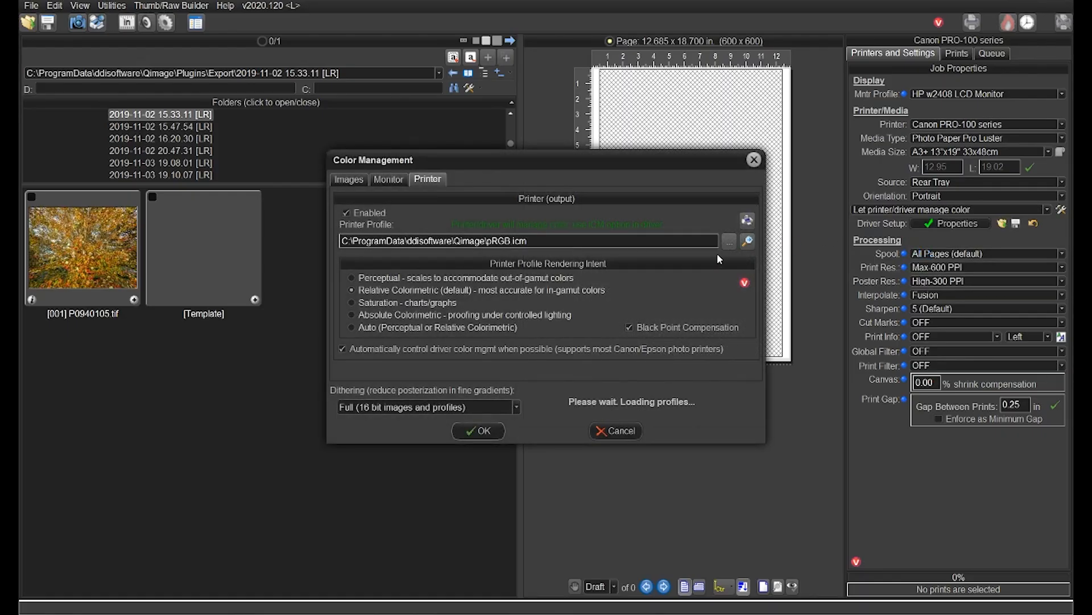
left_click(730, 241)
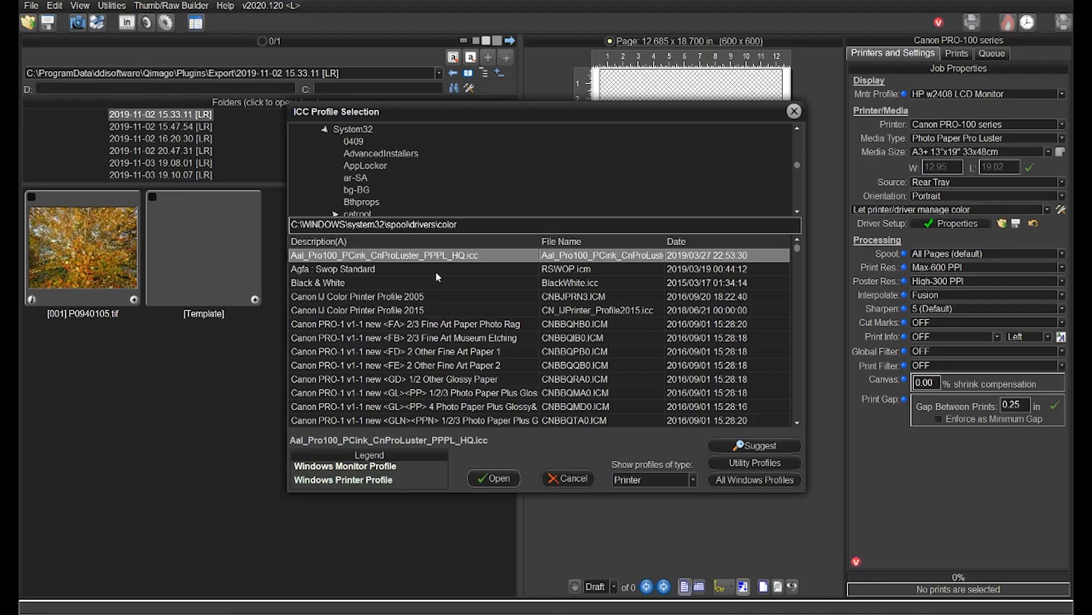
left_click(793, 112)
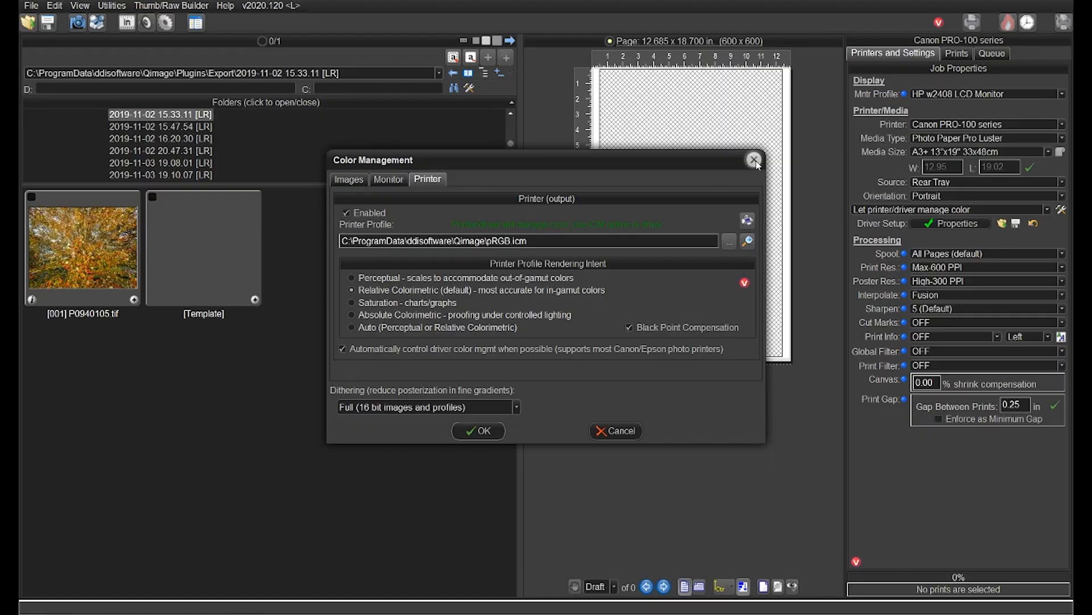
left_click(755, 161)
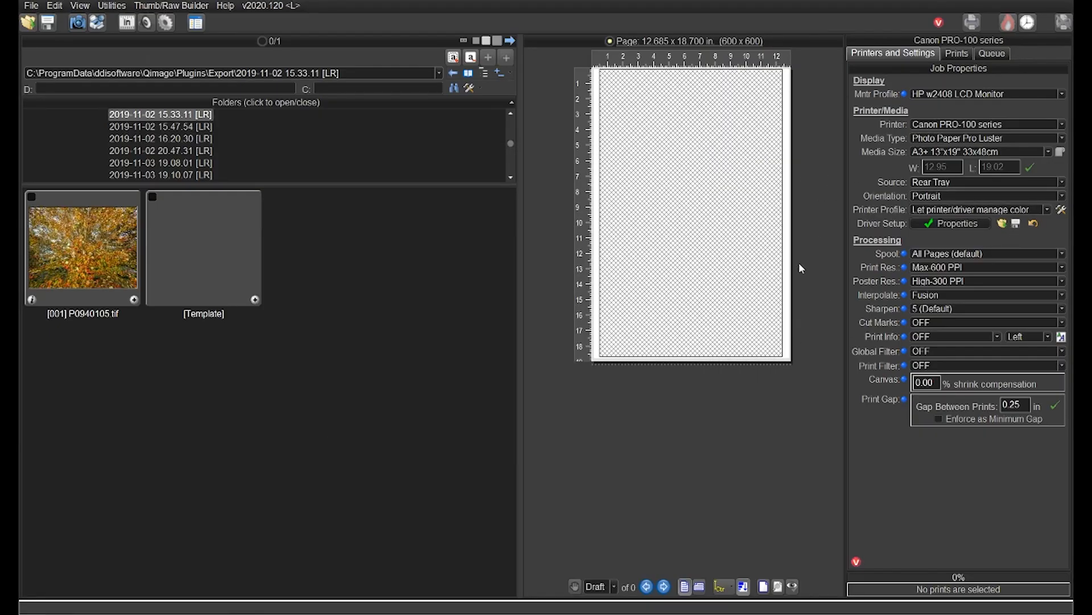
left_click(133, 299)
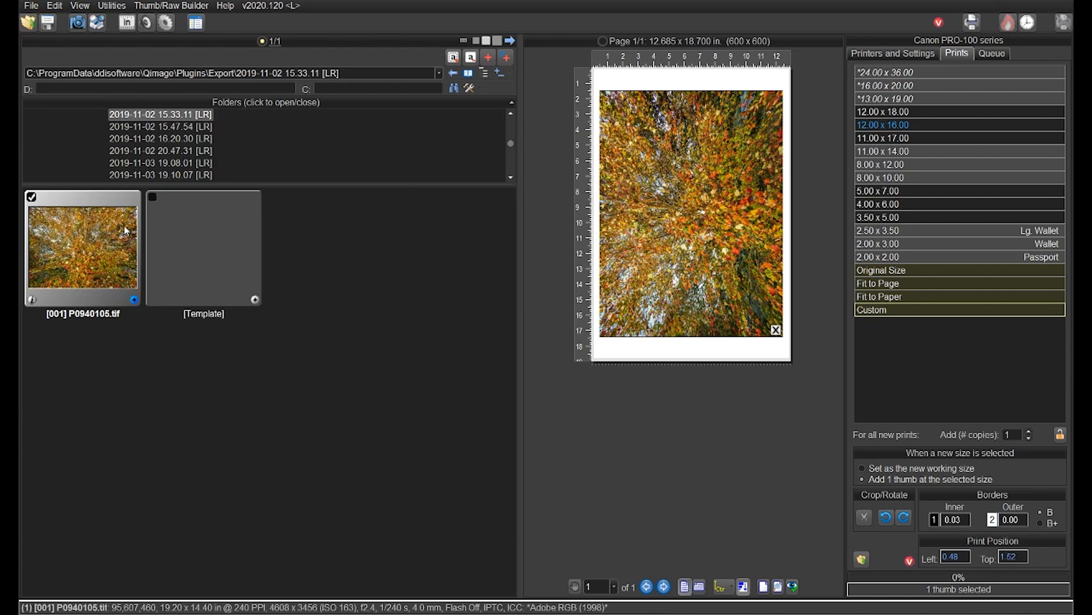
left_click(692, 189)
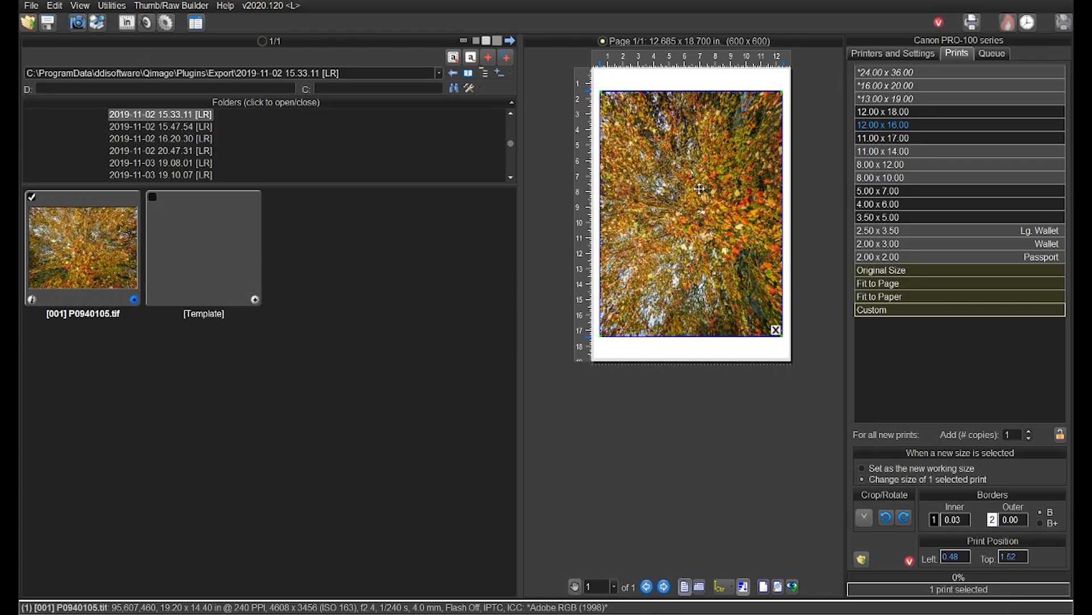
key("Delete")
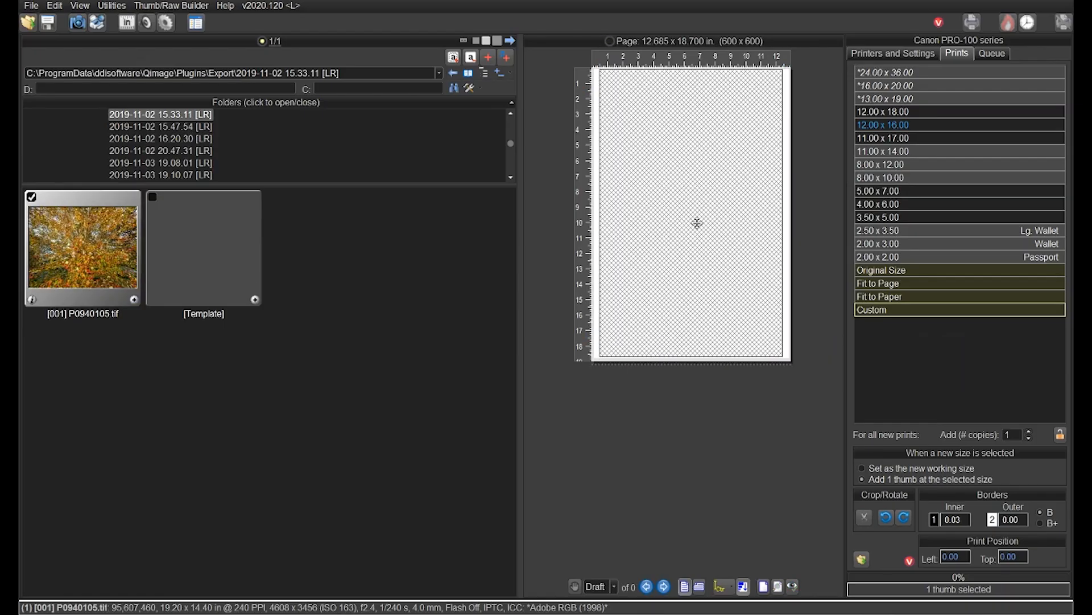
Step: Turn on cropping for new prints and add P0940105.tif so it fills the page's printable area
left_click(864, 519)
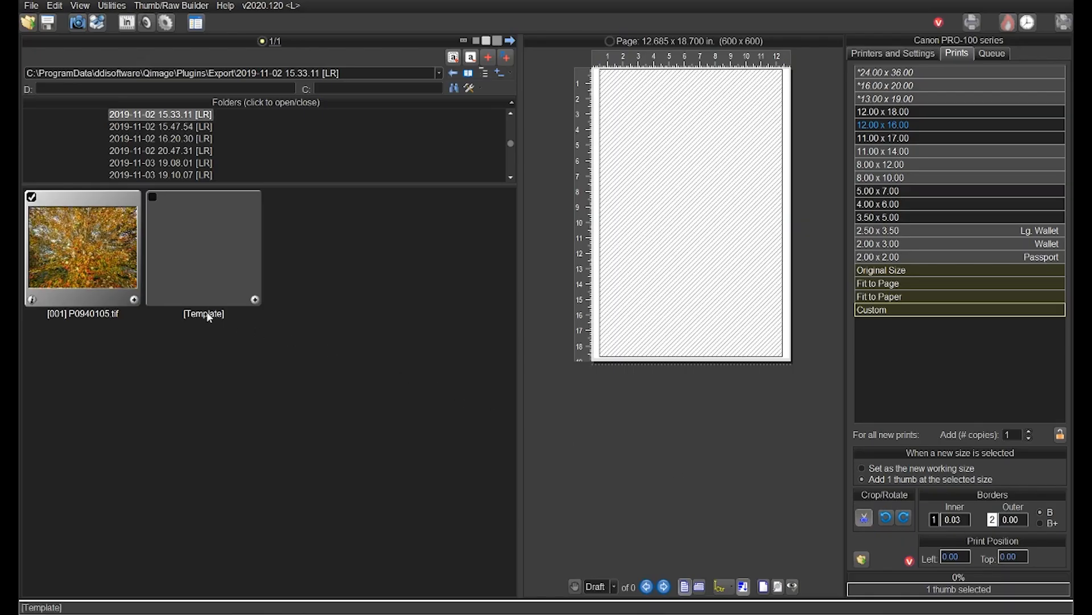
left_click(134, 300)
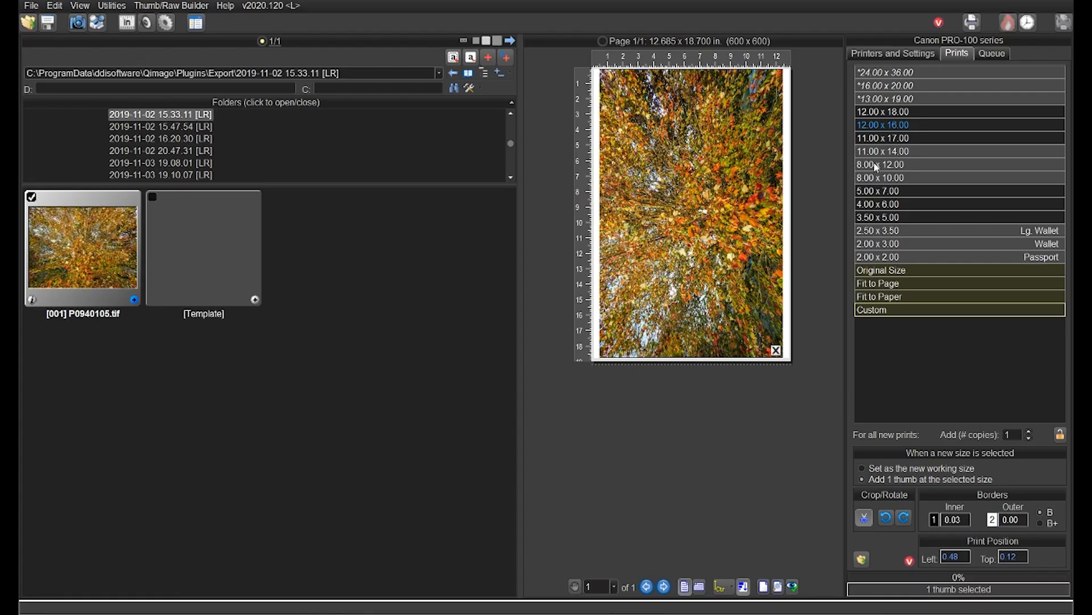
Step: In the Canon driver's manual color adjustment, set the ICM rendering intent to Relative Colorimetric and accept the driver settings
left_click(911, 57)
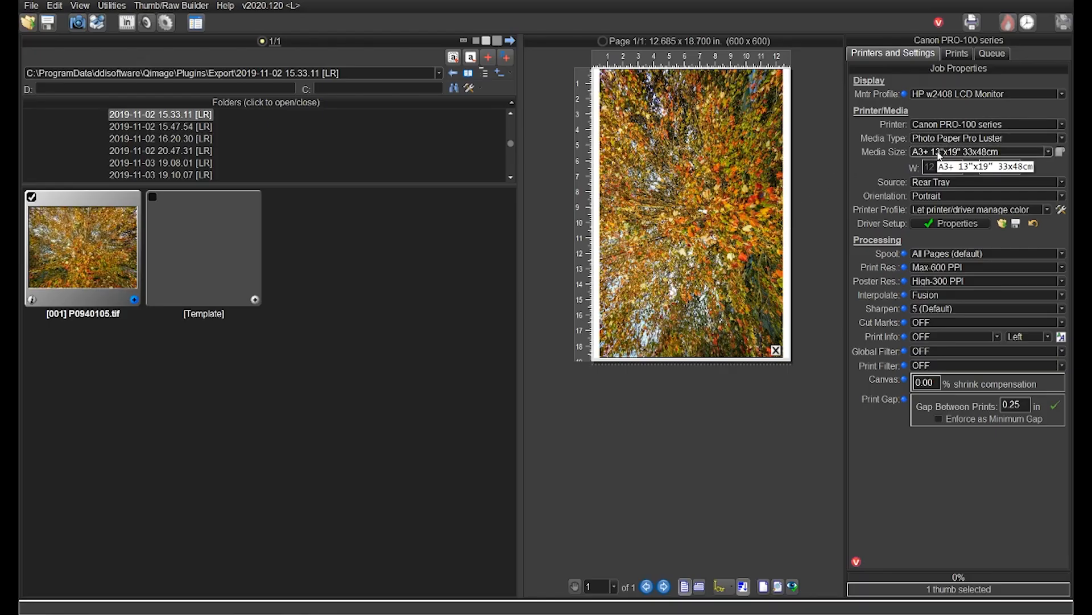
left_click(952, 227)
left_click_drag(897, 54, 565, 136)
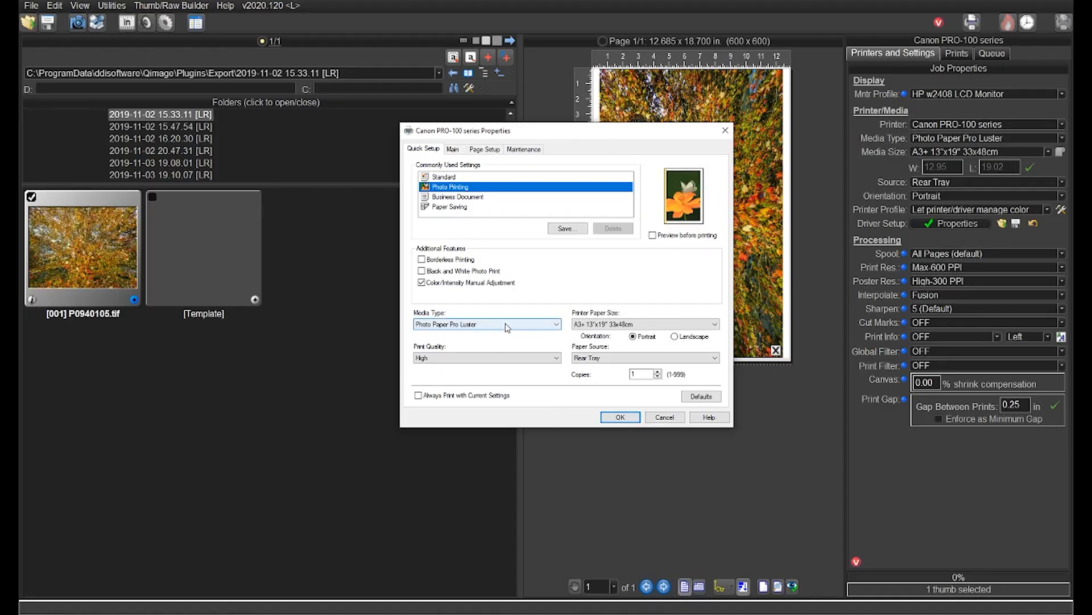
left_click(476, 285)
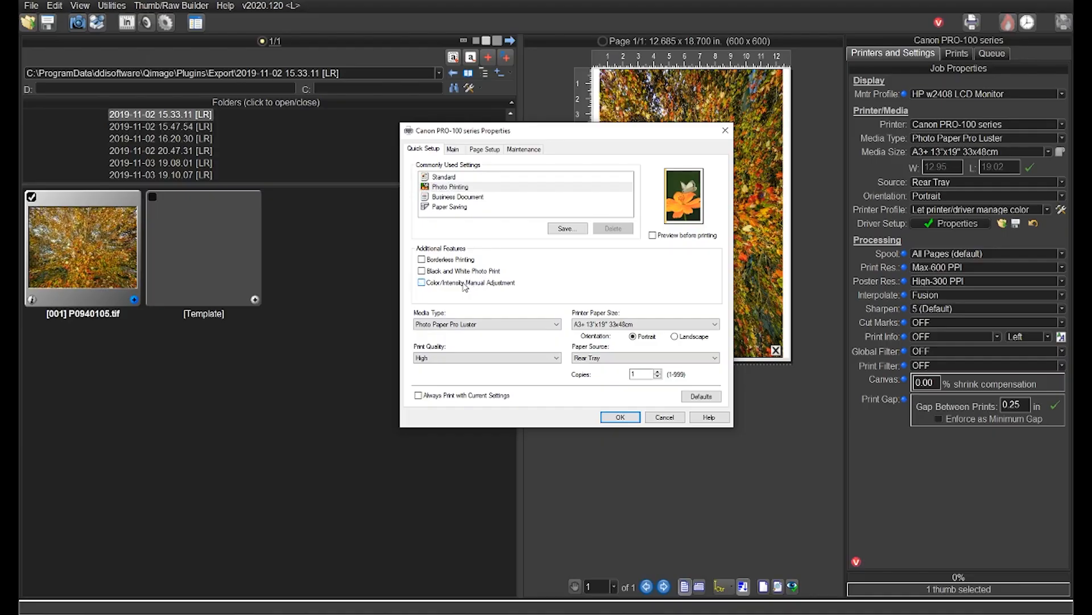
left_click(465, 287)
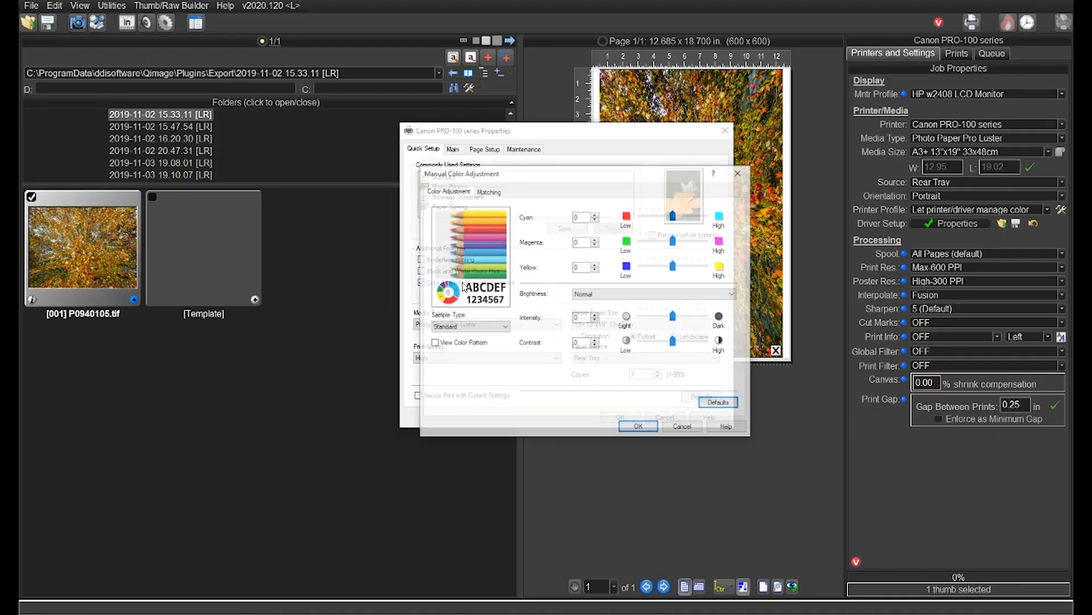
left_click(484, 192)
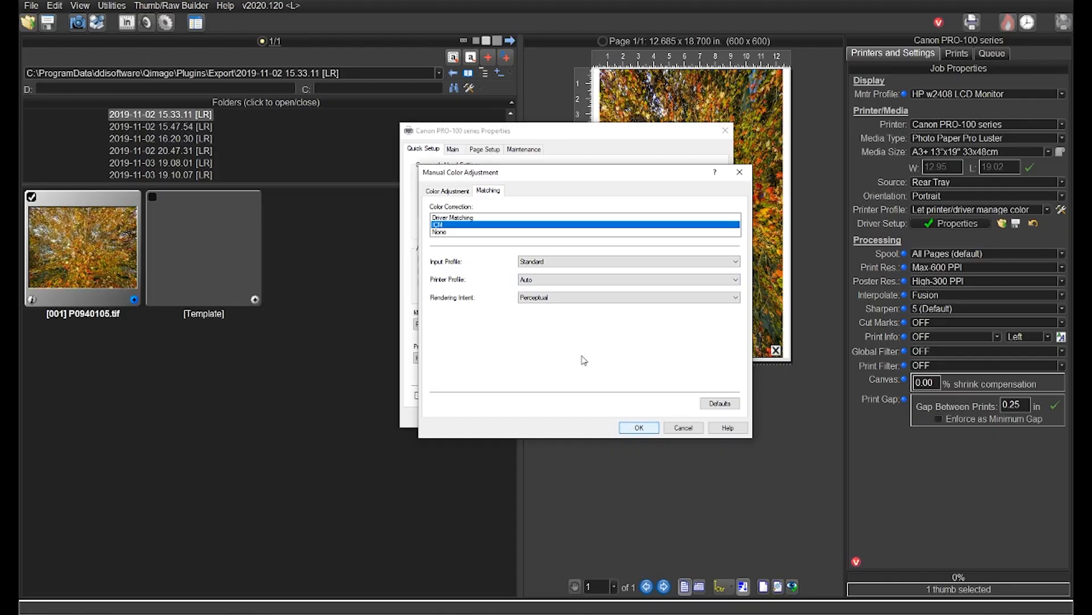
left_click(533, 299)
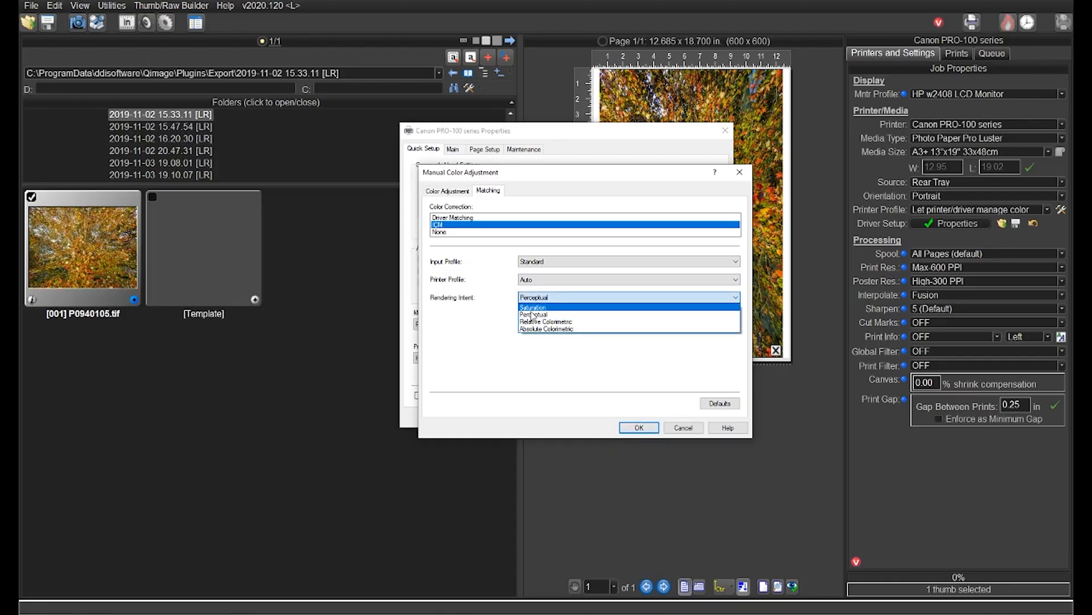
left_click(534, 321)
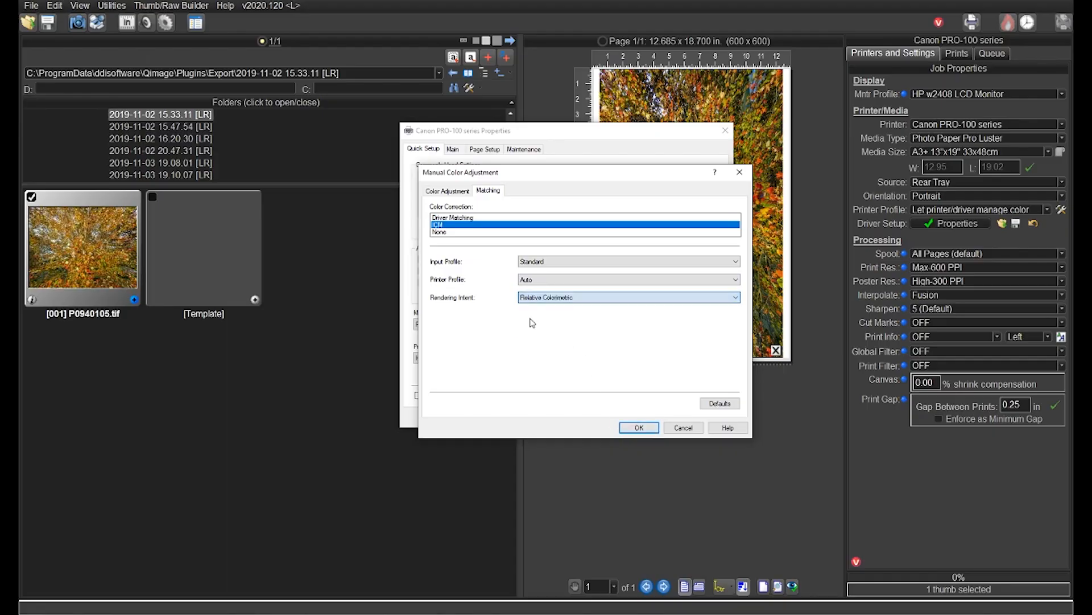
left_click(637, 428)
left_click(622, 418)
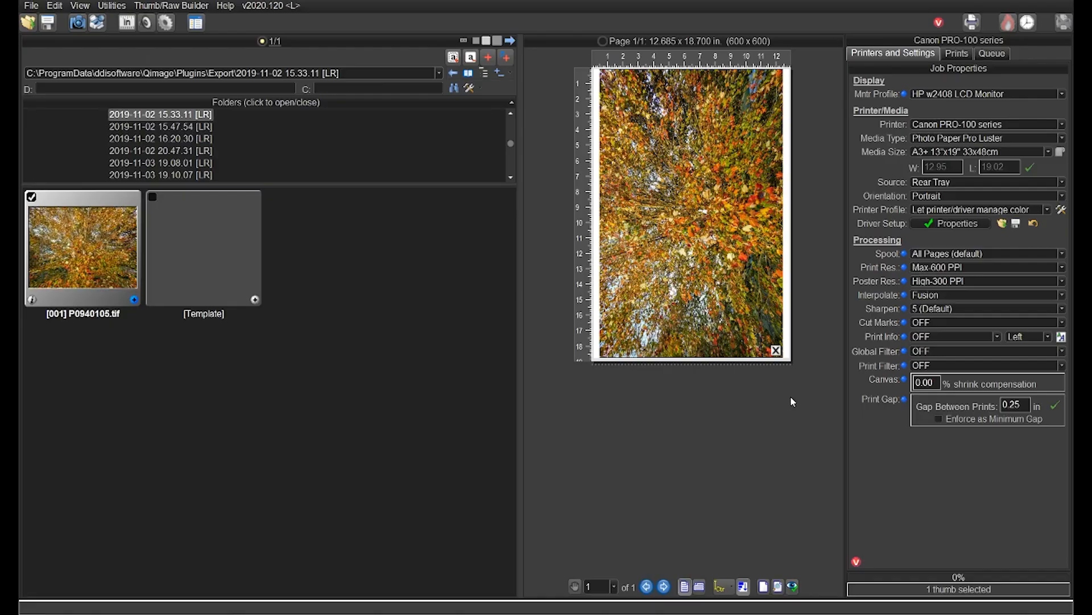
Step: Assign the CANON_PRO-100_CANON_PRO_Luster_Chart 1600 Patches ICC profile as the printer profile in Color Management
left_click(1061, 210)
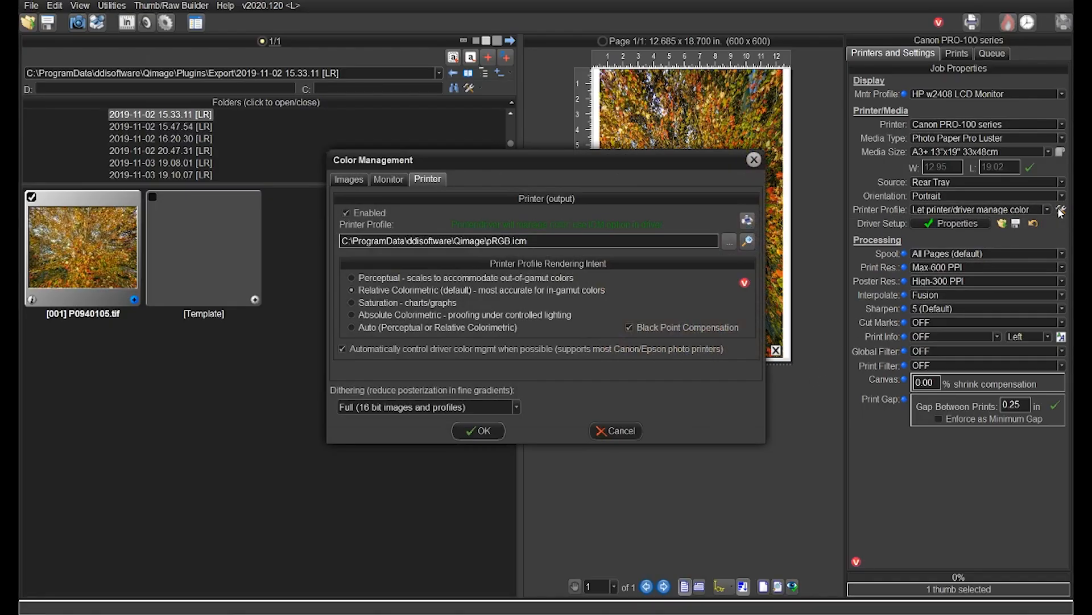
left_click(747, 242)
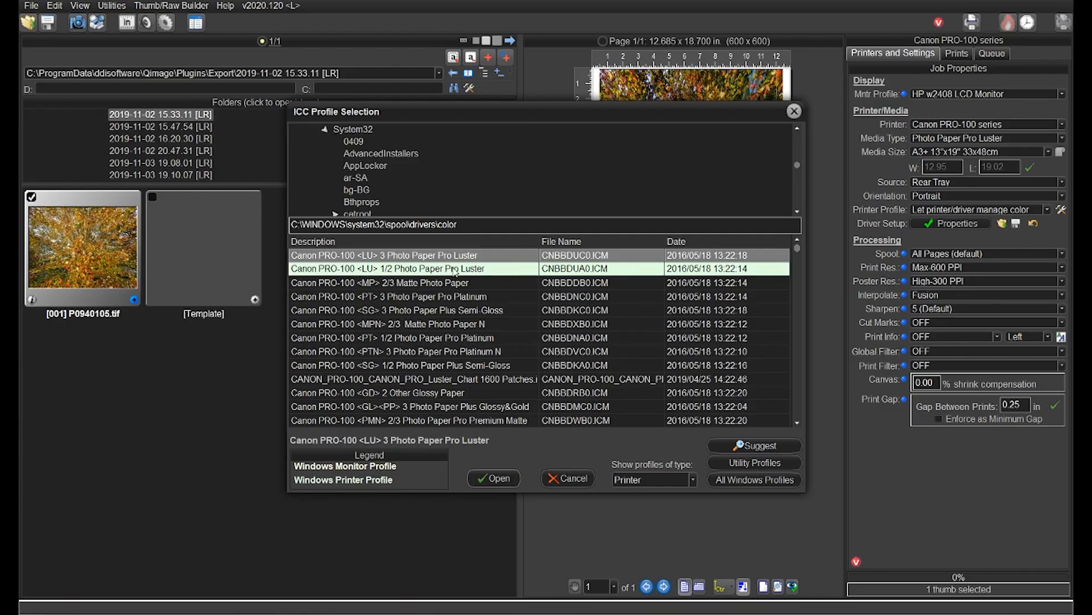
double_click(335, 379)
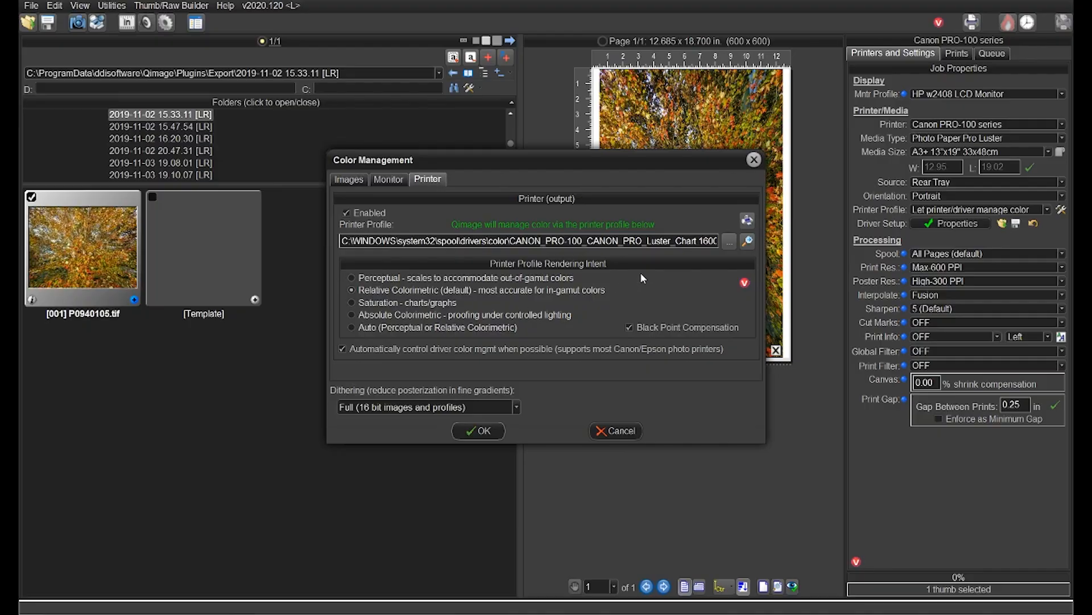
left_click_drag(650, 156, 649, 113)
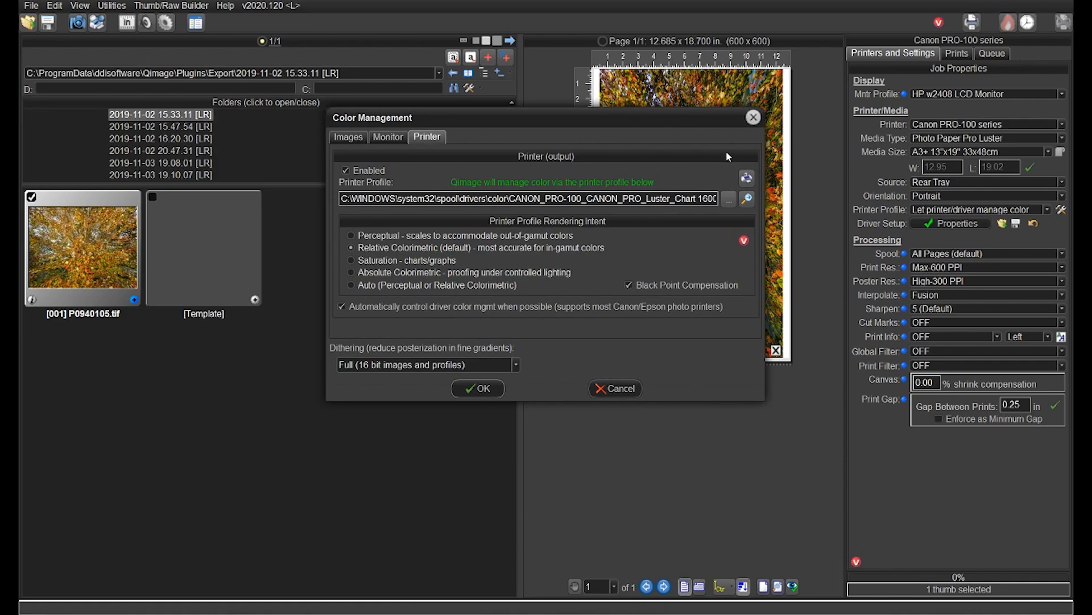
left_click(487, 388)
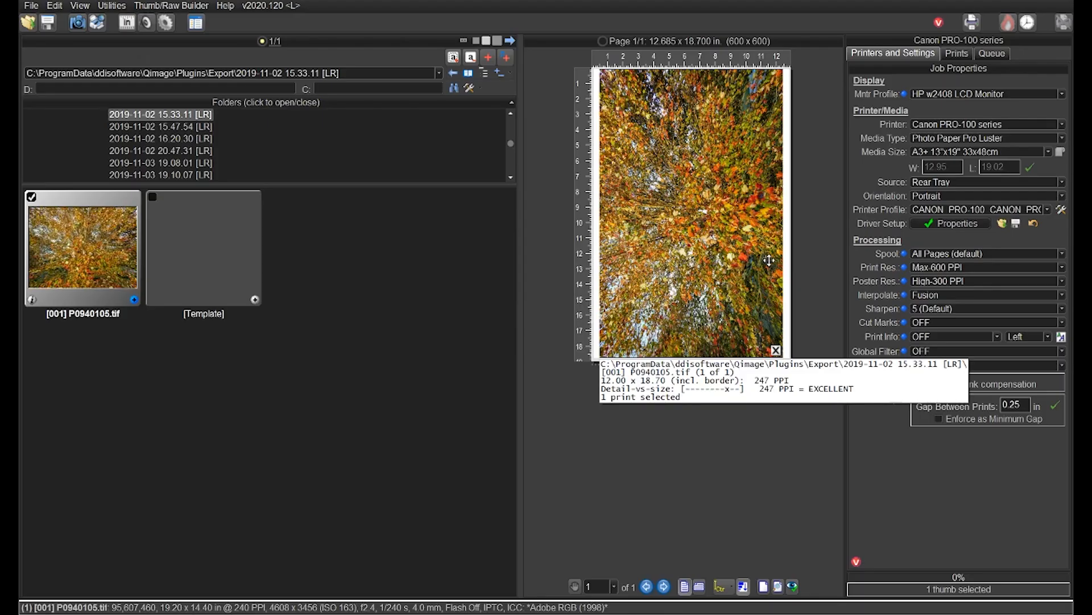
Step: Check the color correction mode in the Canon driver's manual color adjustment and accept the driver settings
left_click(935, 221)
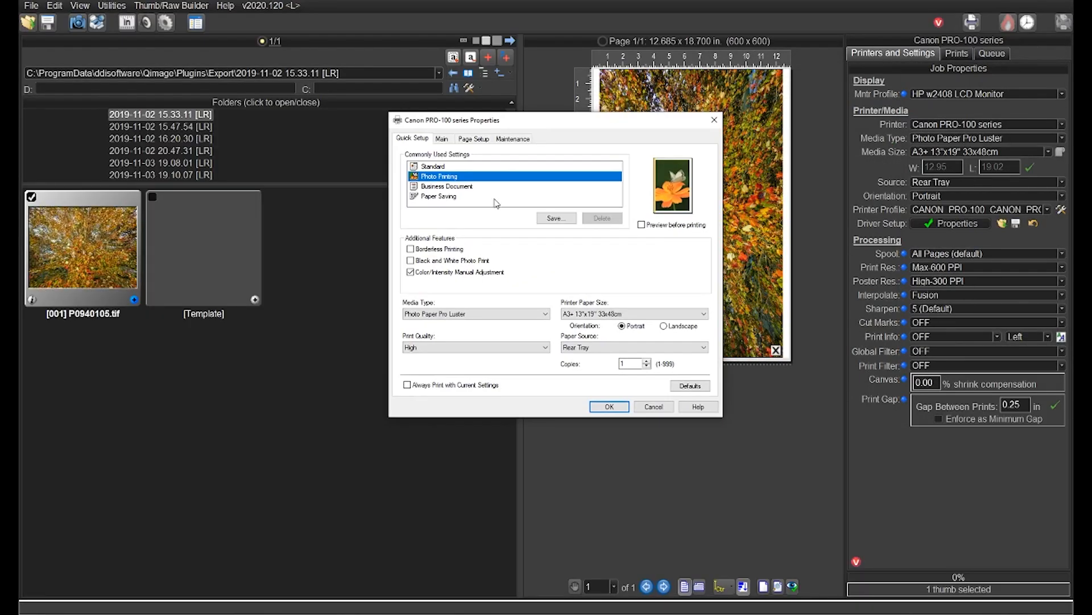
left_click(413, 273)
left_click(410, 273)
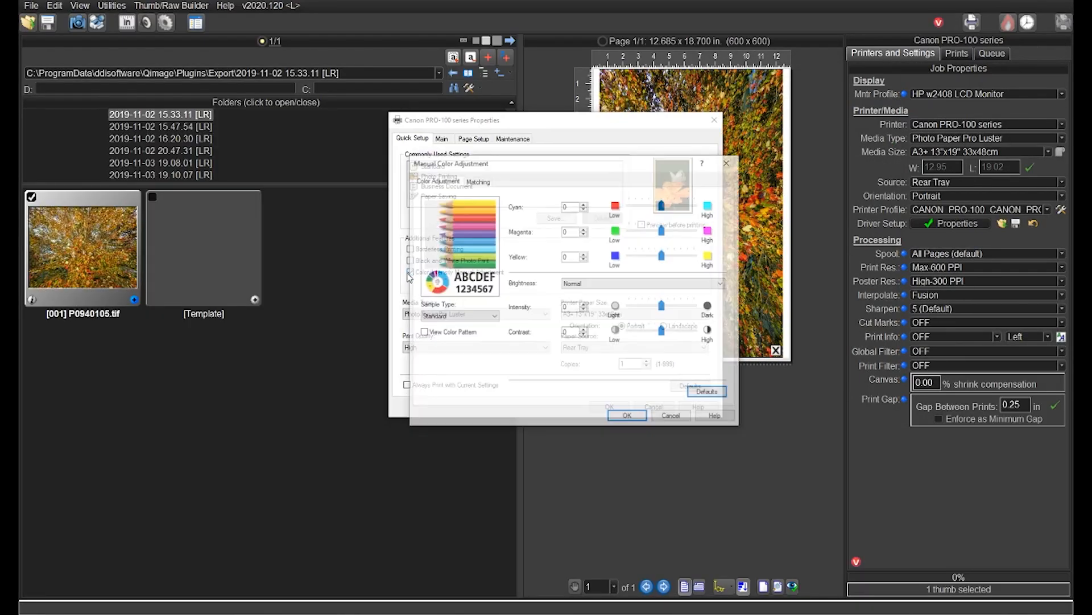
left_click(471, 181)
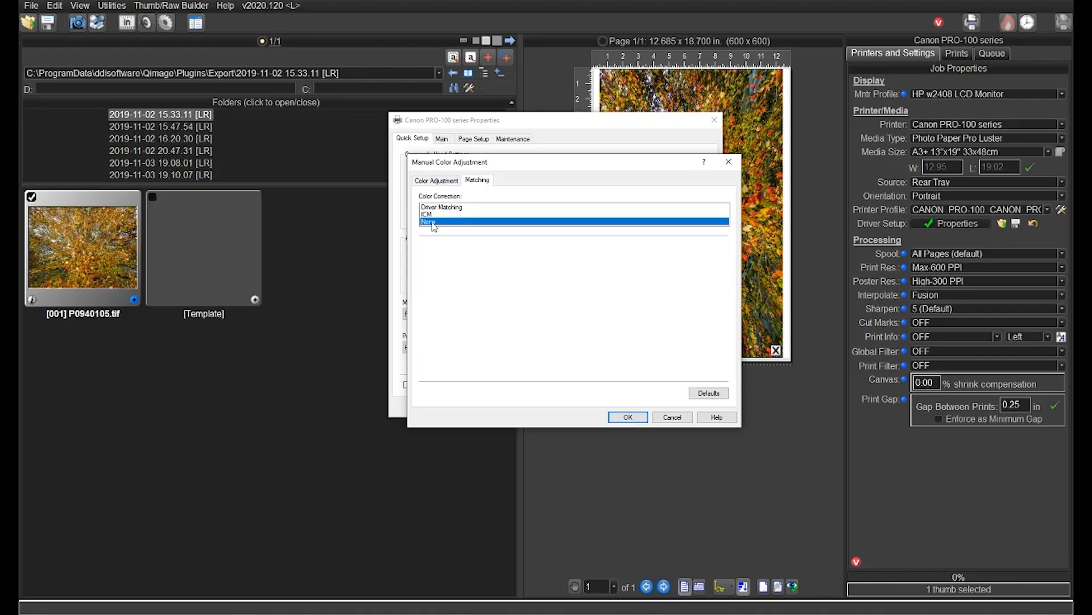
left_click(626, 418)
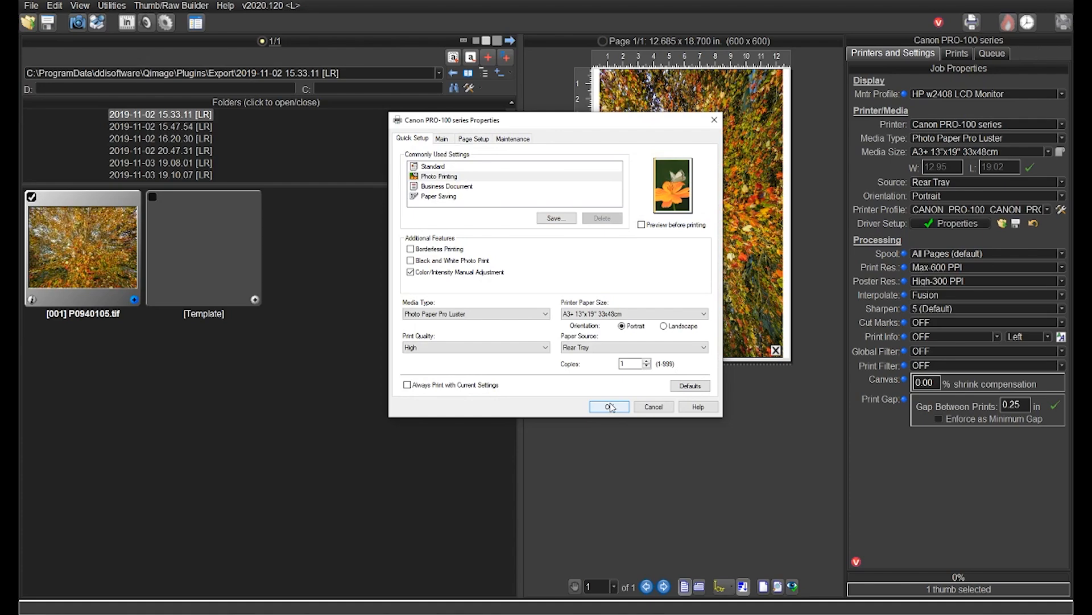
left_click(609, 406)
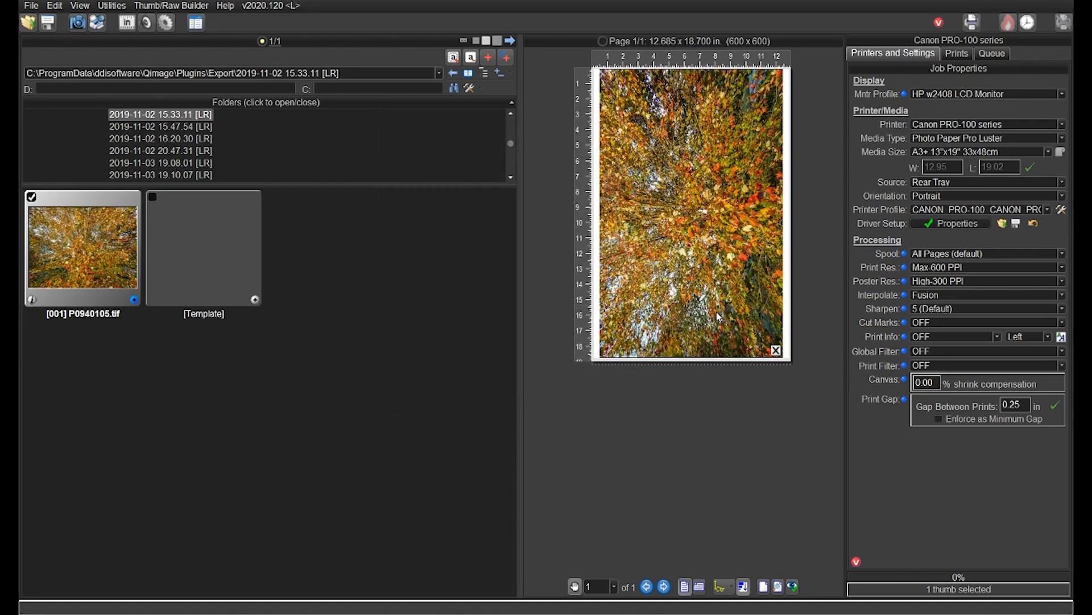
Step: Remove the full-page print and add P0940105.tif at a custom size with a 12-inch short side and auto cropping off
left_click(687, 186)
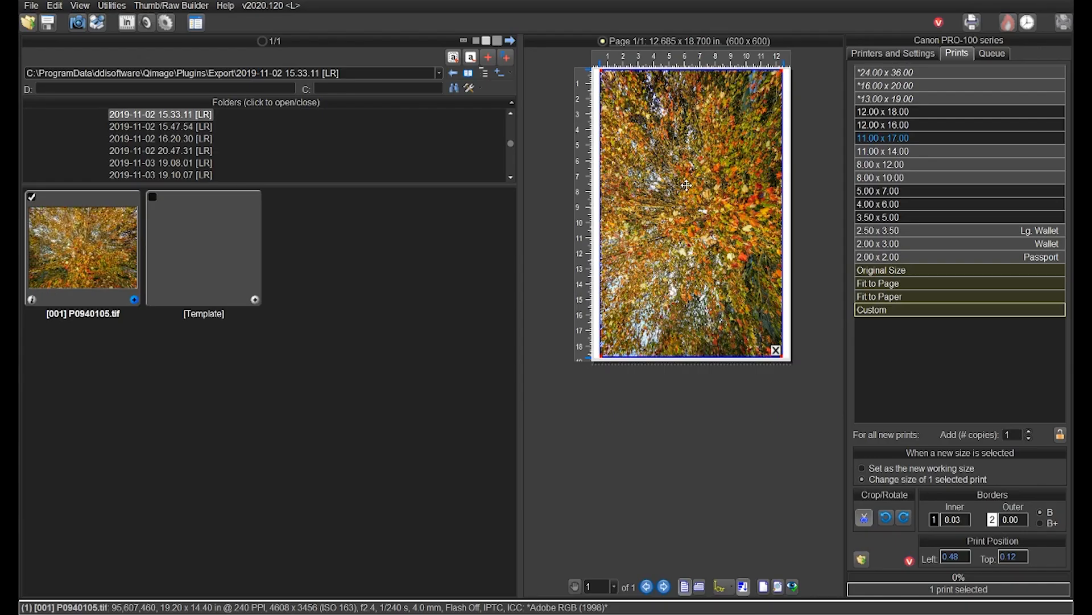
key("Delete")
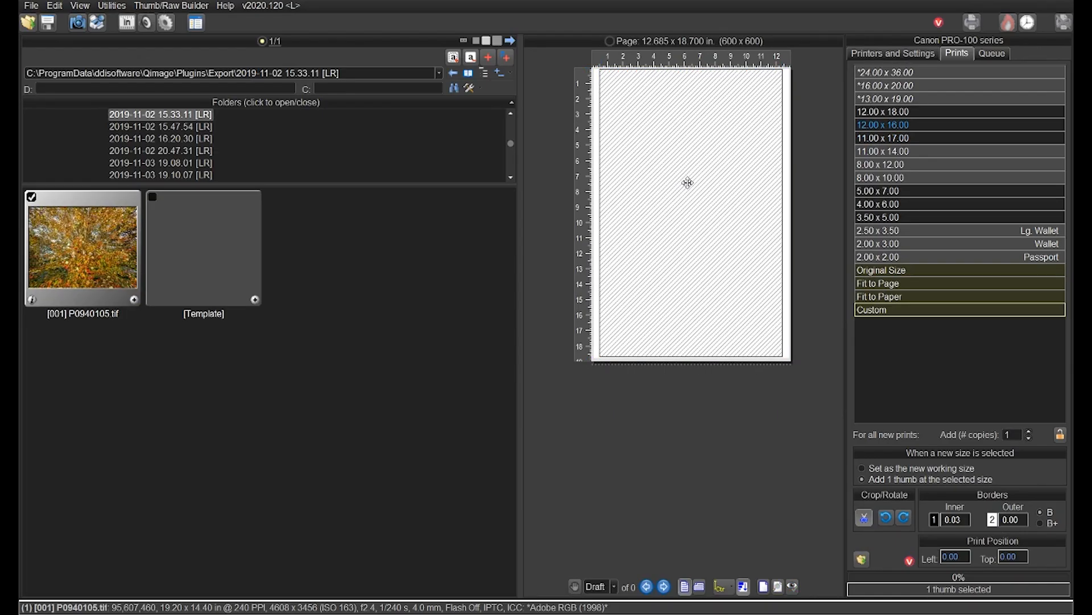
left_click(869, 311)
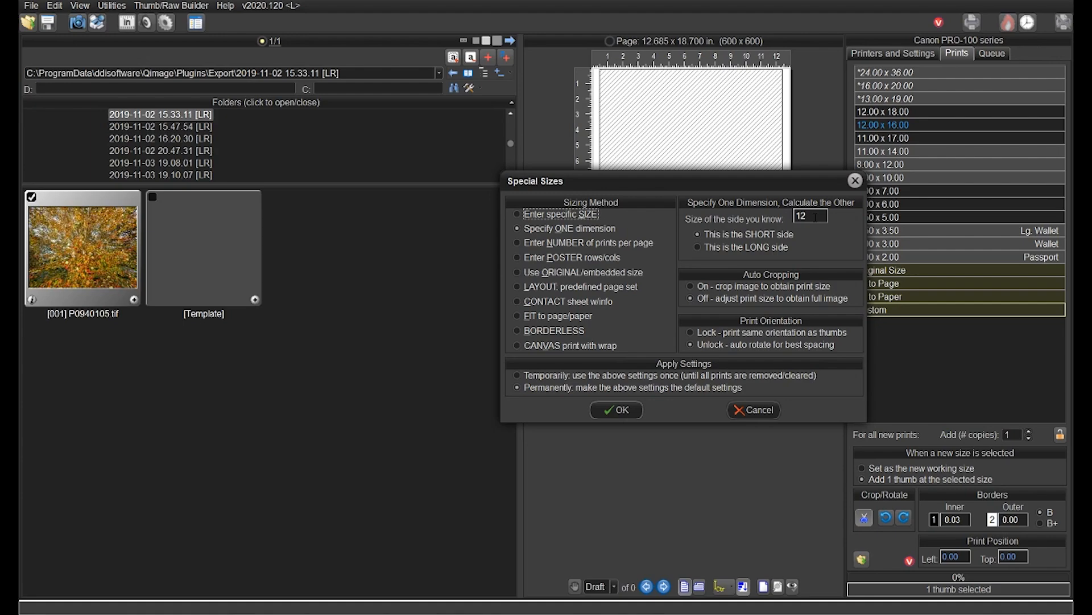
left_click(607, 414)
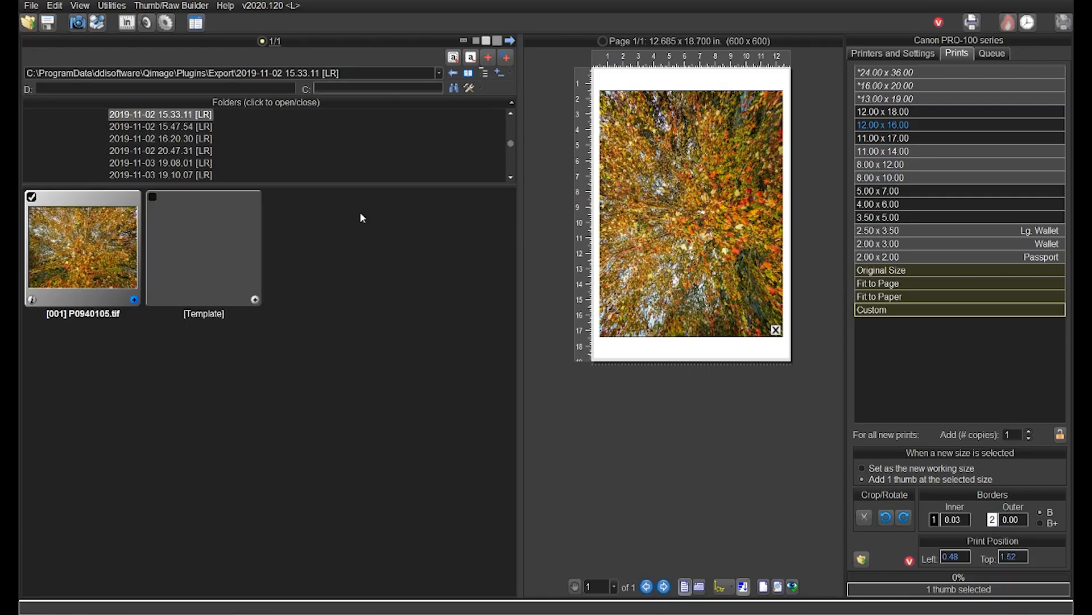
Step: In Color Management, try the Auto rendering intent for the printer profile, select Relative Colorimetric again and accept the settings
left_click(887, 53)
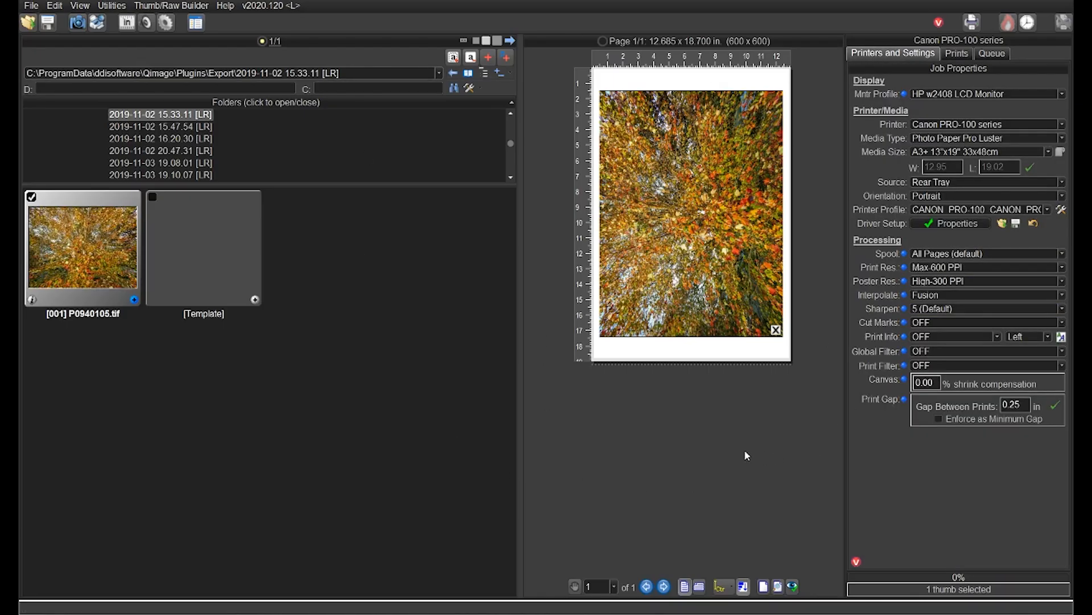
left_click(1061, 209)
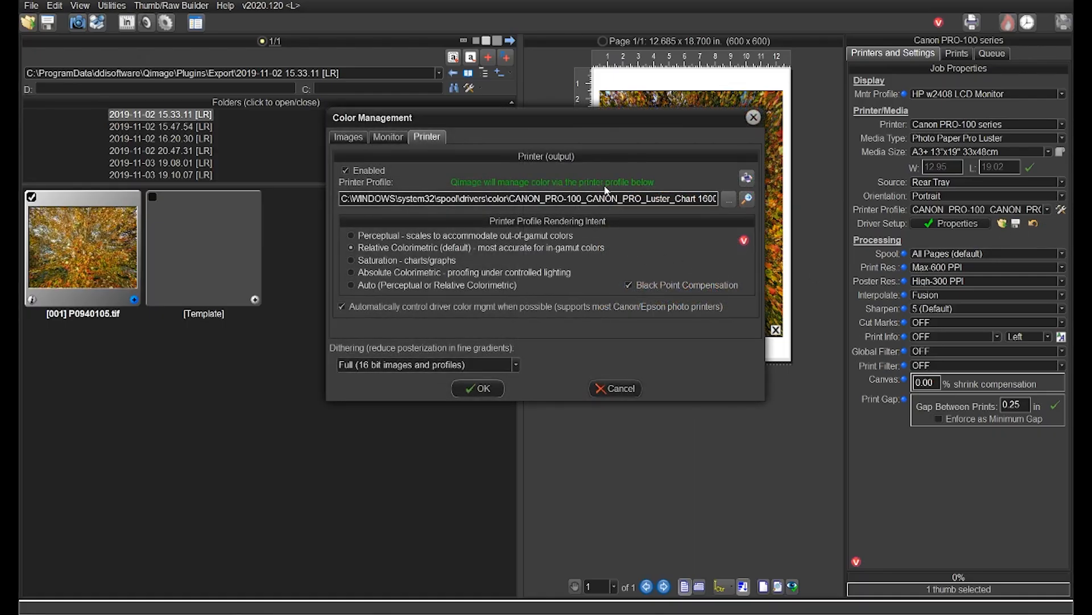
left_click_drag(573, 114, 636, 203)
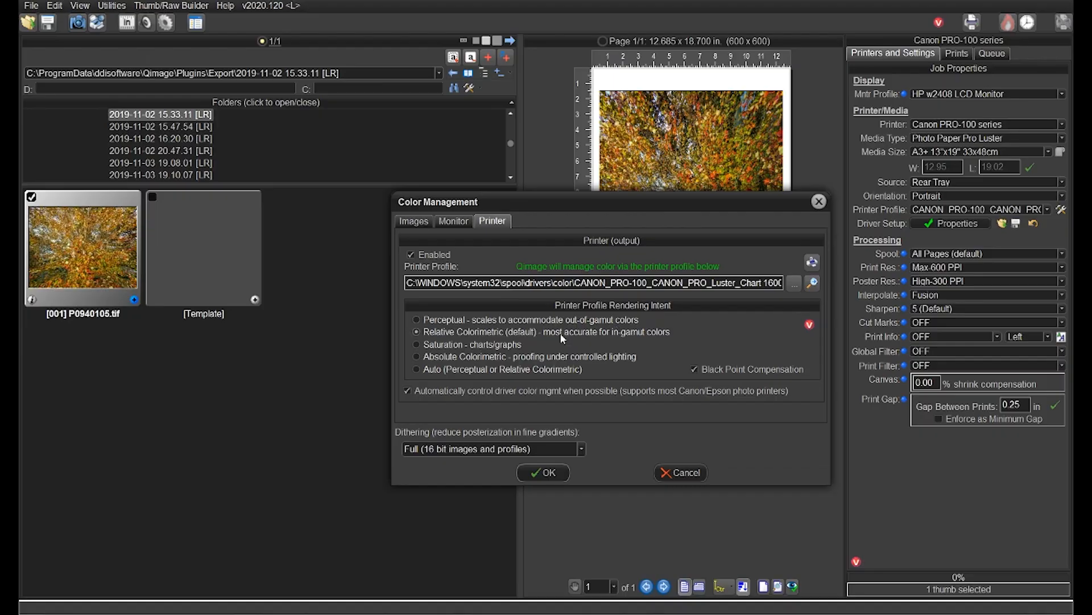
left_click(418, 370)
left_click(417, 331)
left_click(546, 475)
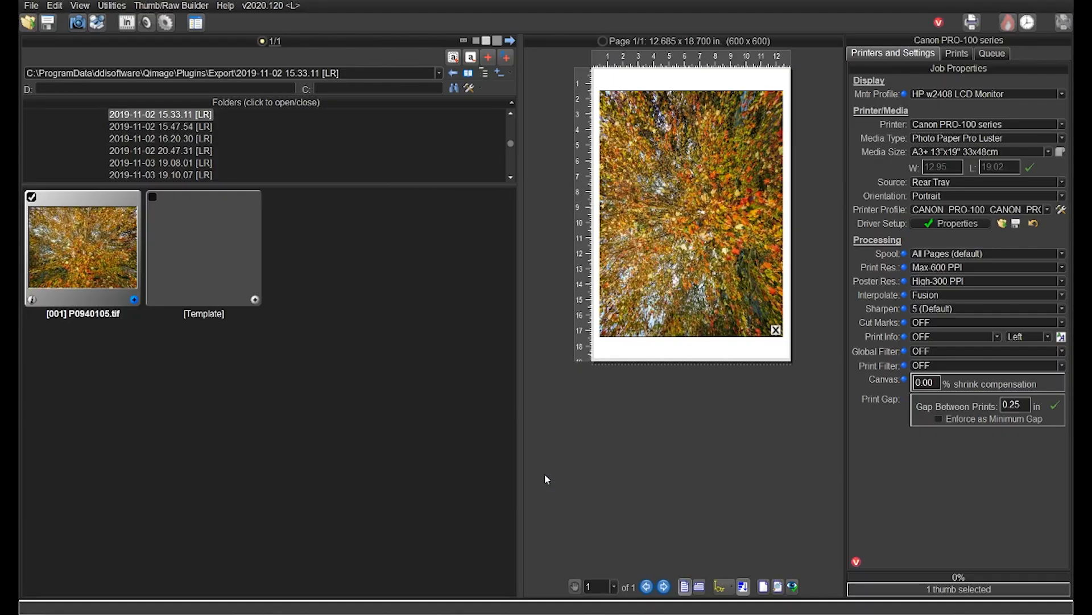